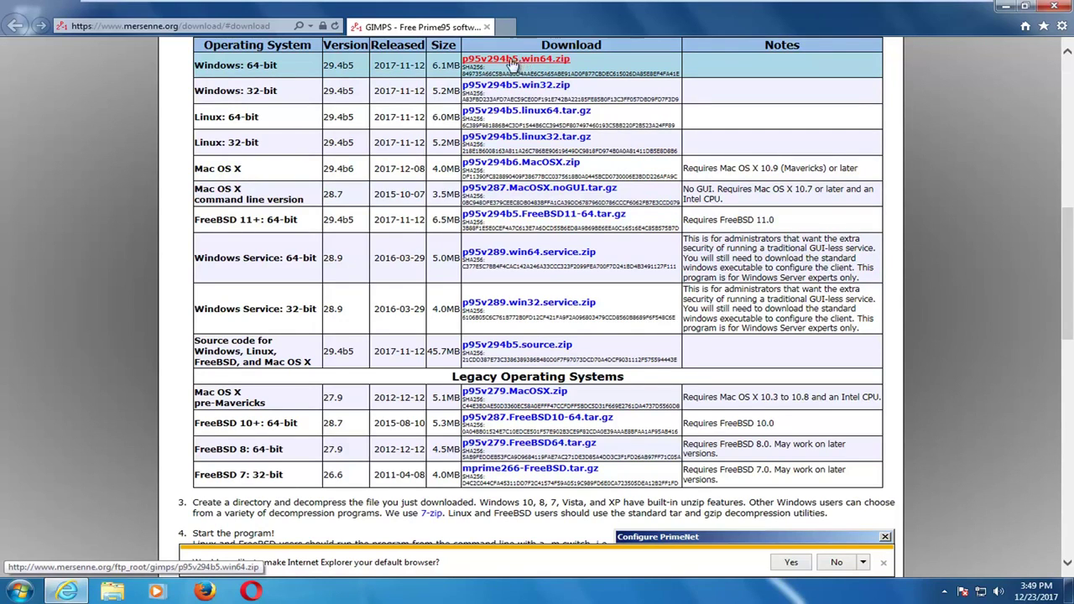
Dismiss the default-browser prompt and start downloading the Windows 32-bit p95v294b5.win32.zip.
{"action": "scroll", "coordinate": [464, 135], "scroll_direction": "up", "scroll_amount": 4}
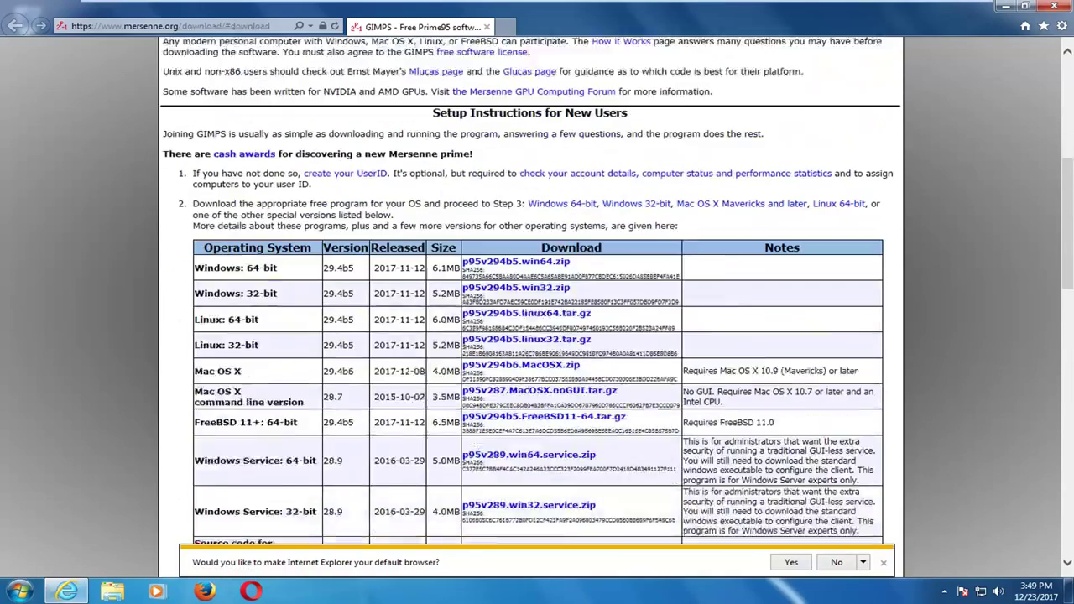
{"action": "scroll", "coordinate": [955, 405], "scroll_direction": "down", "scroll_amount": 2}
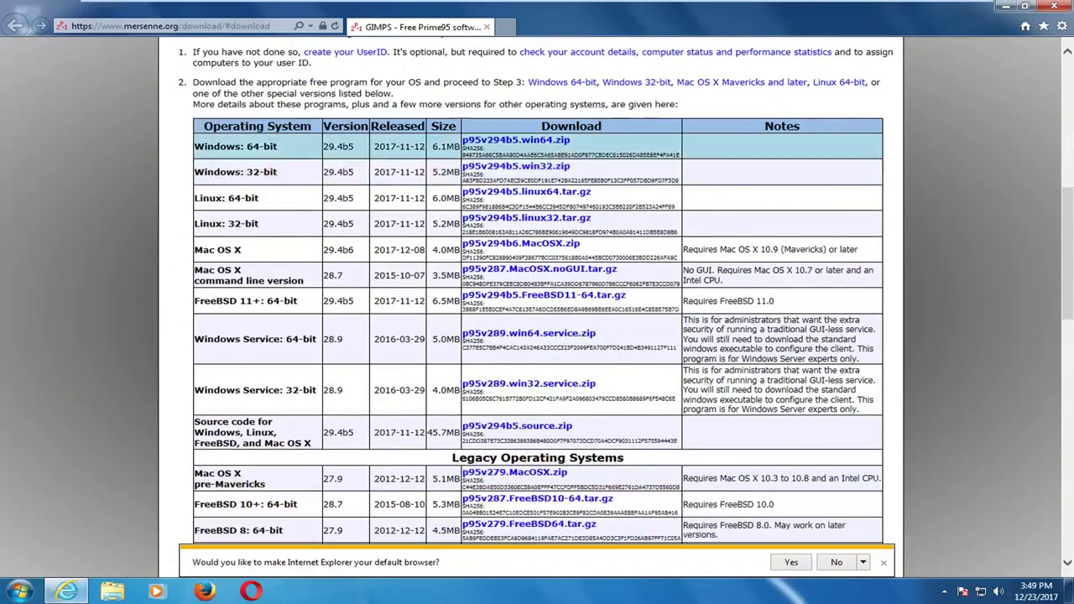
{"action": "left_click", "coordinate": [883, 562]}
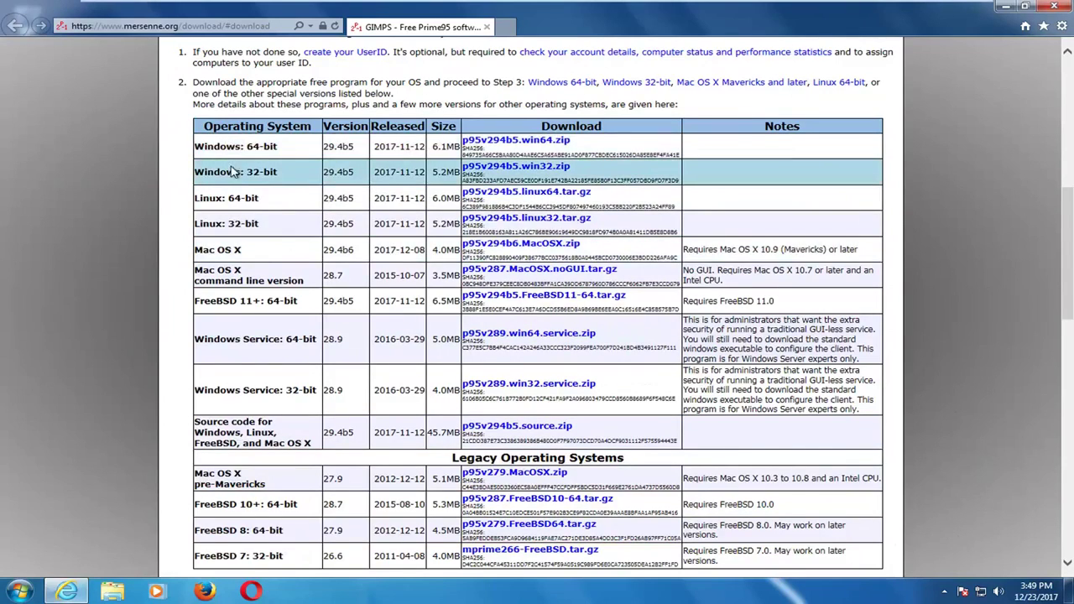
{"action": "left_click", "coordinate": [493, 171]}
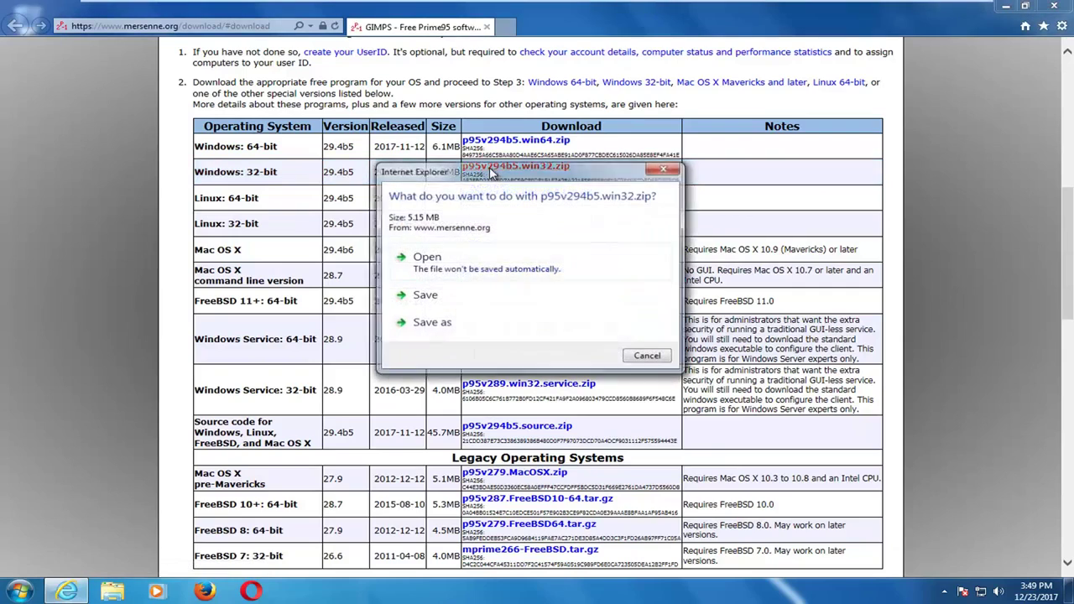
Save the zip to the Desktop, then close Internet Explorer once it finishes.
{"action": "left_click", "coordinate": [424, 328]}
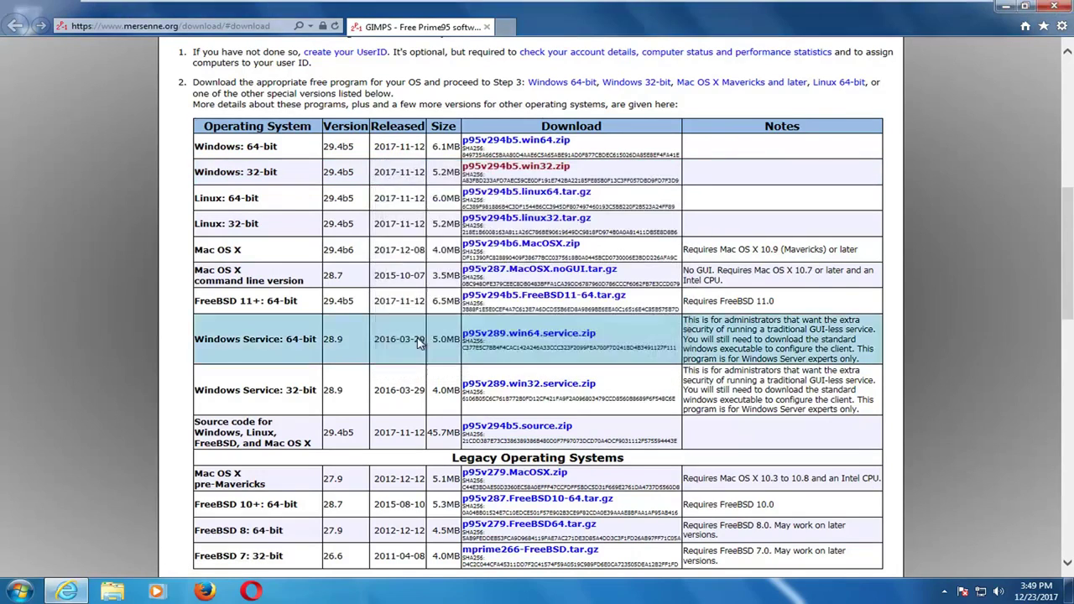
{"action": "left_click", "coordinate": [60, 92]}
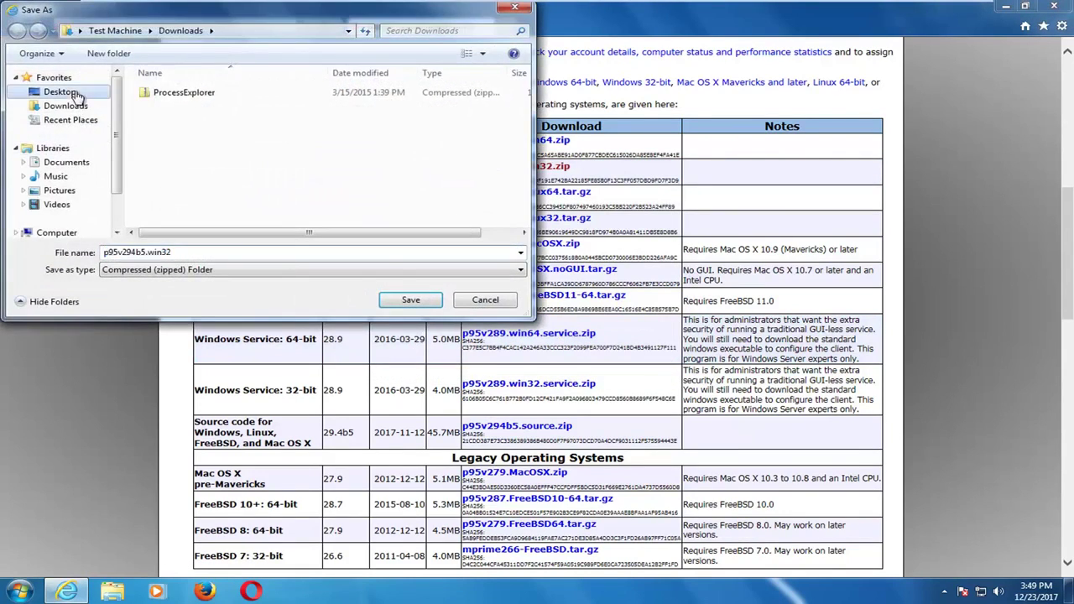
{"action": "left_click", "coordinate": [411, 300]}
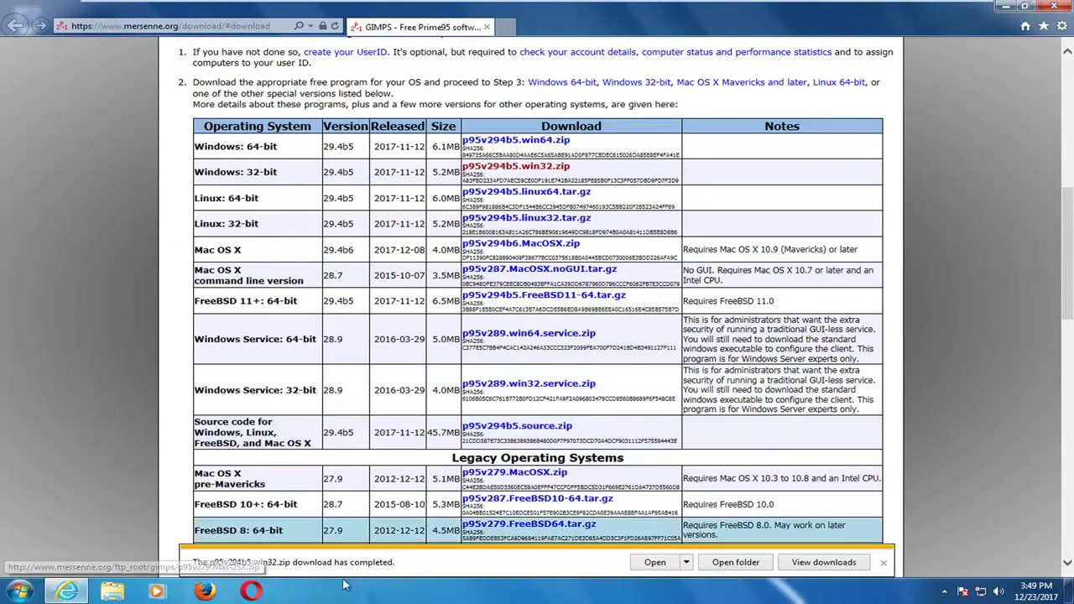
{"action": "left_click", "coordinate": [1068, 7]}
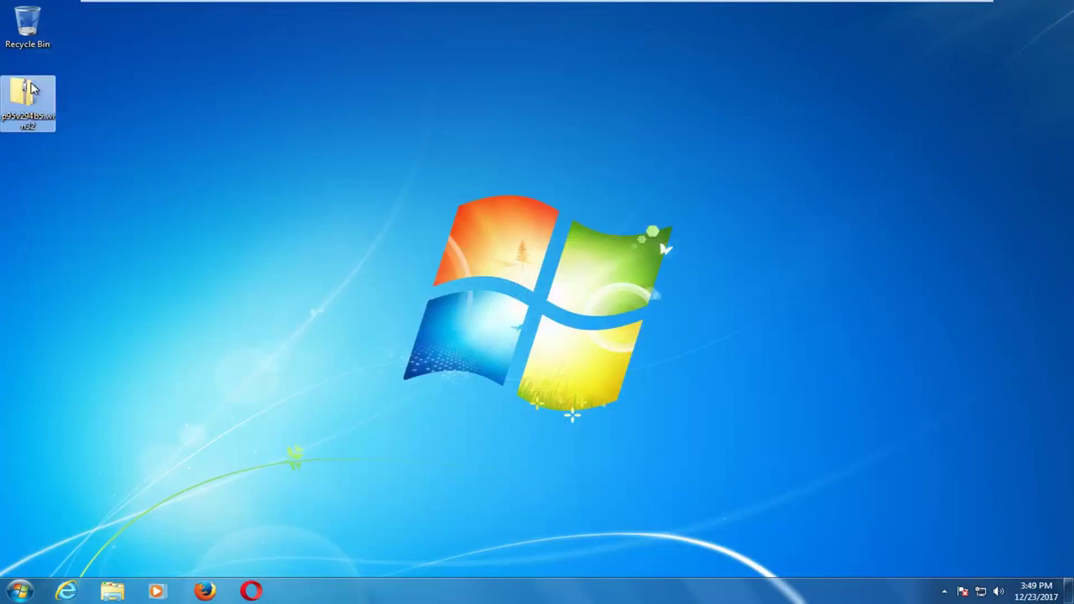
Open p95v294b5.win32.zip, read its readme in Notepad, close it, and select prime95.
{"action": "double_click", "coordinate": [21, 94]}
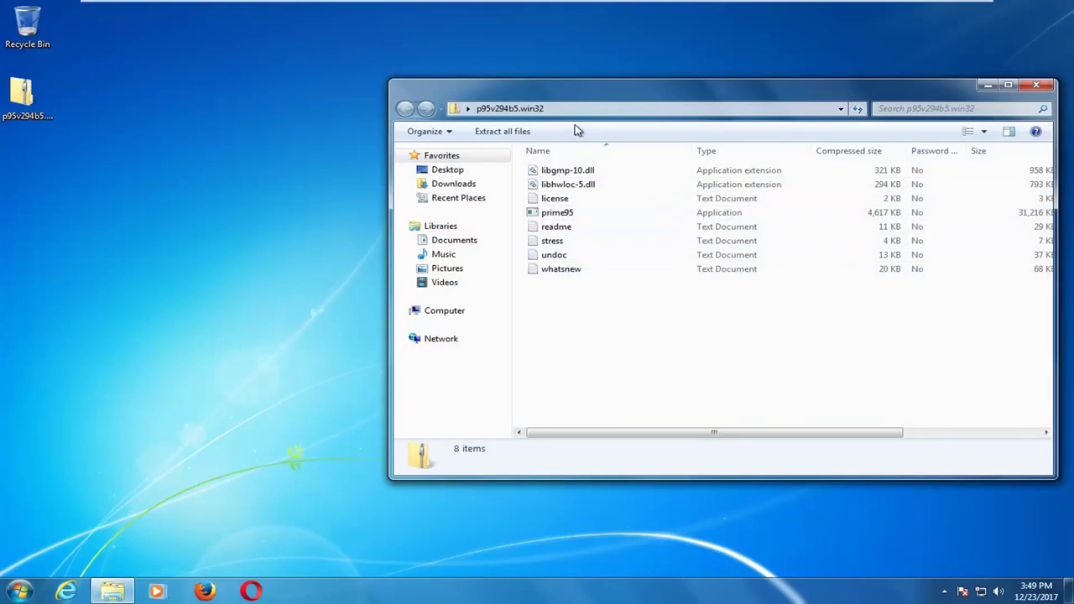
{"action": "left_click_drag", "start_coordinate": [574, 93], "coordinate": [453, 83]}
{"action": "double_click", "coordinate": [441, 220]}
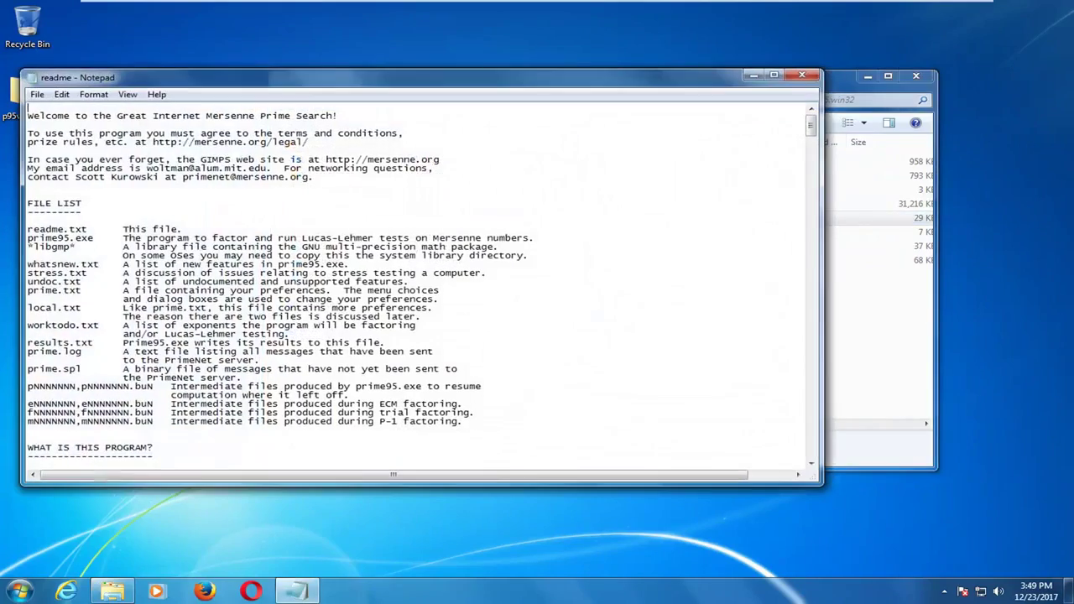
{"action": "scroll", "coordinate": [351, 134], "scroll_direction": "down", "scroll_amount": 4}
{"action": "scroll", "coordinate": [351, 134], "scroll_direction": "down", "scroll_amount": 15}
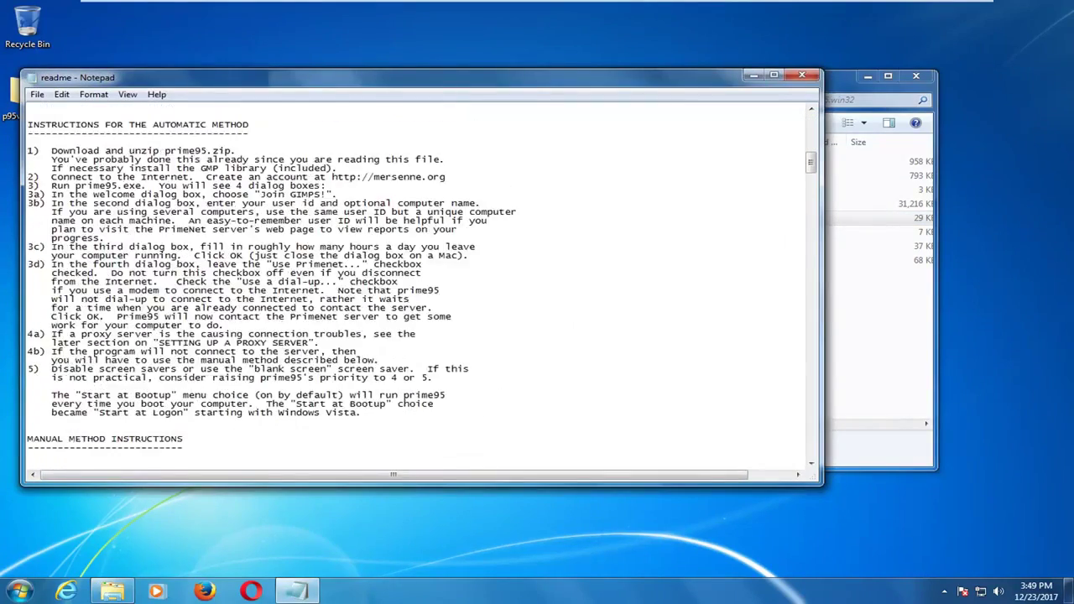
{"action": "left_click", "coordinate": [802, 77]}
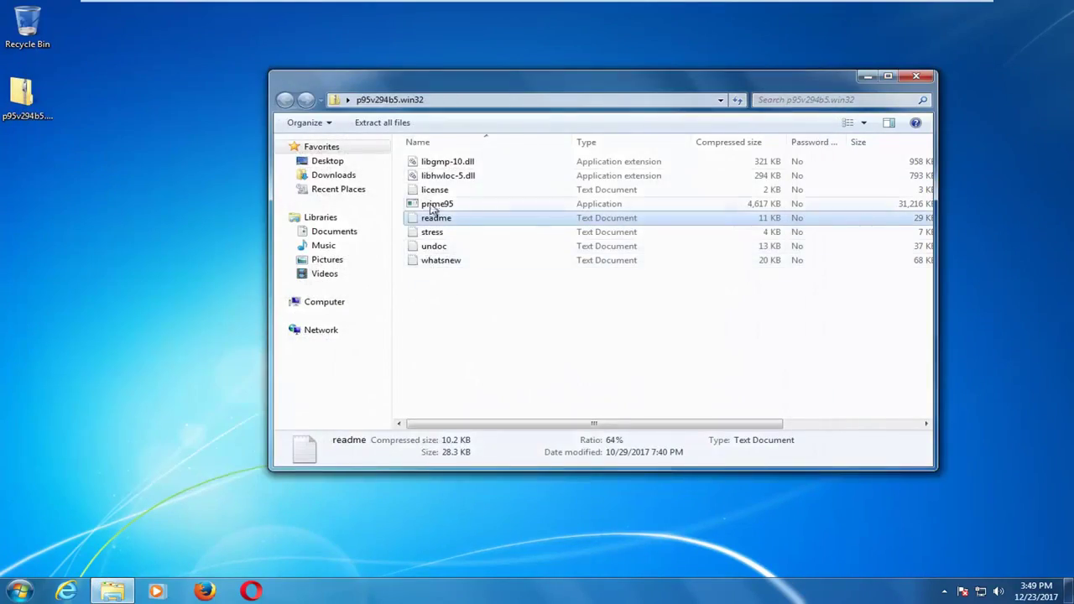
{"action": "left_click", "coordinate": [438, 205]}
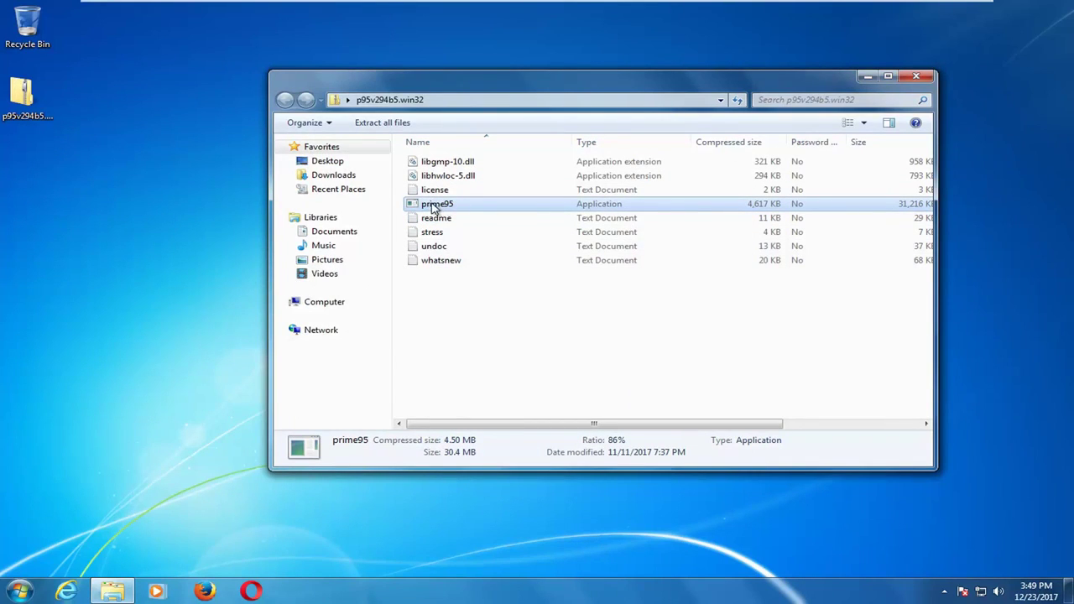
Begin Extract all and create a new desktop folder named 'prime 95'.
{"action": "double_click", "coordinate": [427, 208]}
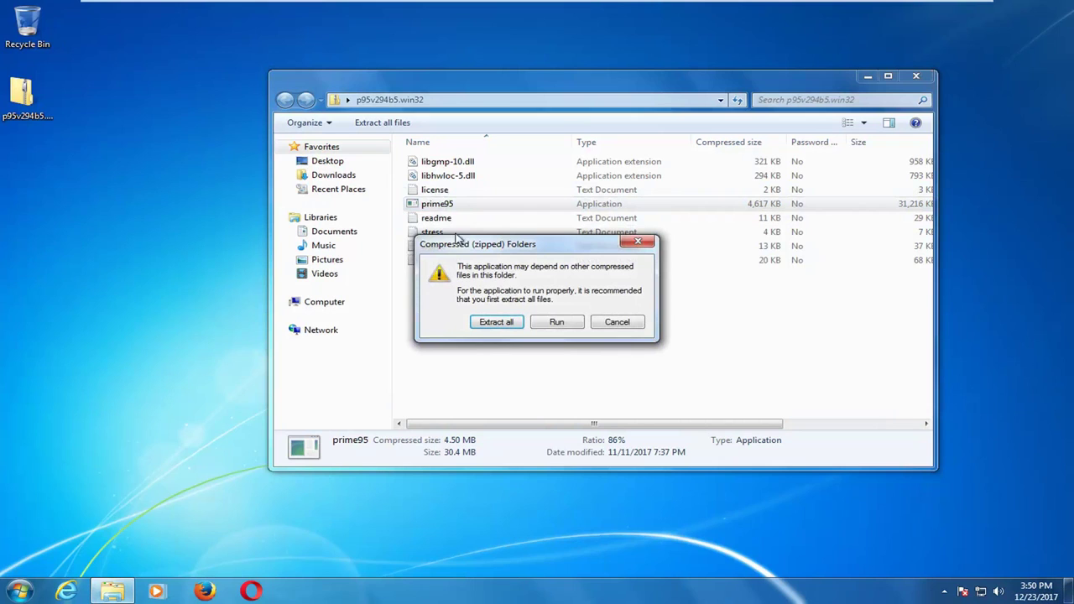
{"action": "left_click", "coordinate": [499, 326]}
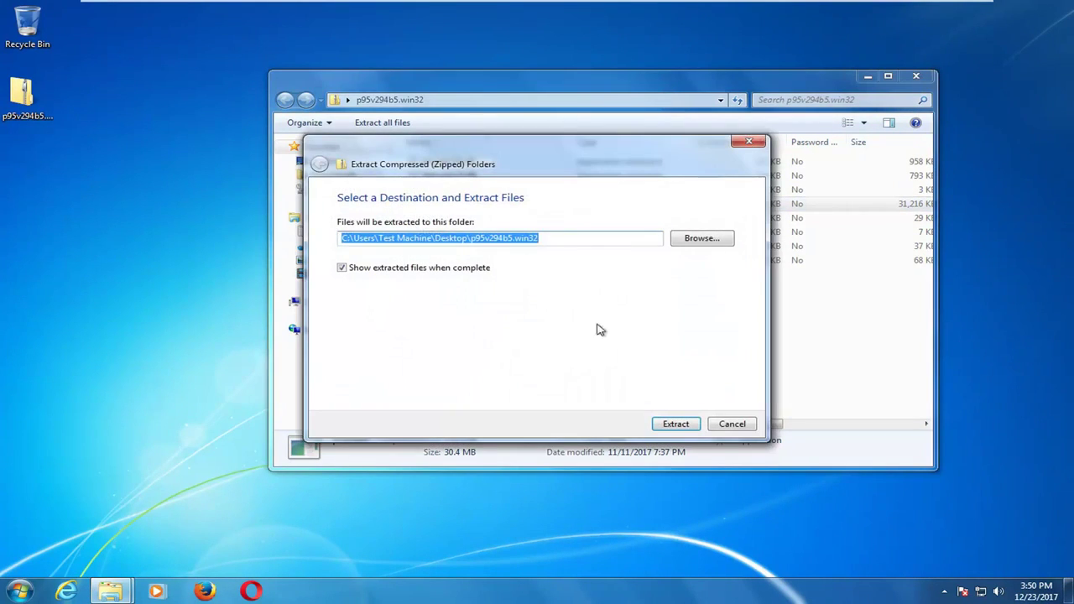
{"action": "right_click", "coordinate": [60, 200]}
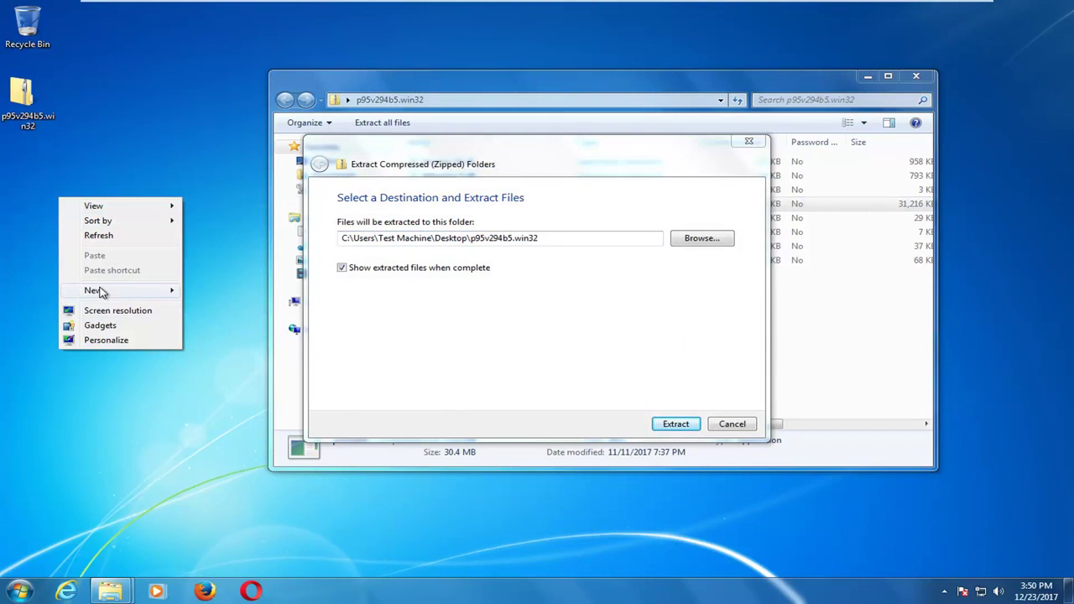
{"action": "mouse_move", "coordinate": [144, 292]}
{"action": "left_click", "coordinate": [218, 291]}
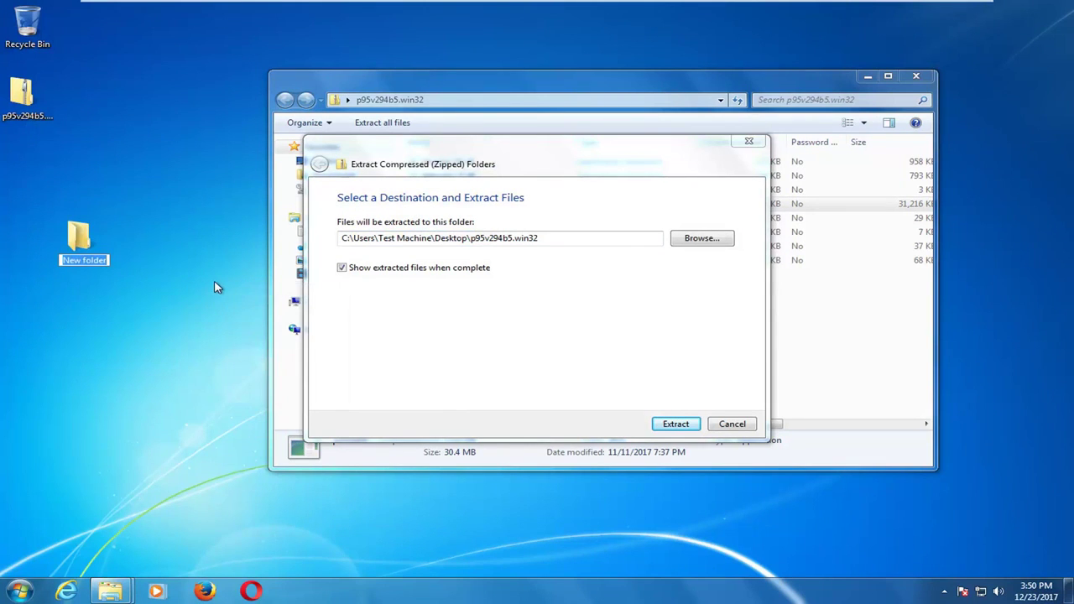
{"action": "key", "text": "BackSpace"}
{"action": "type", "text": "prime 95"}
{"action": "key", "text": "Return"}
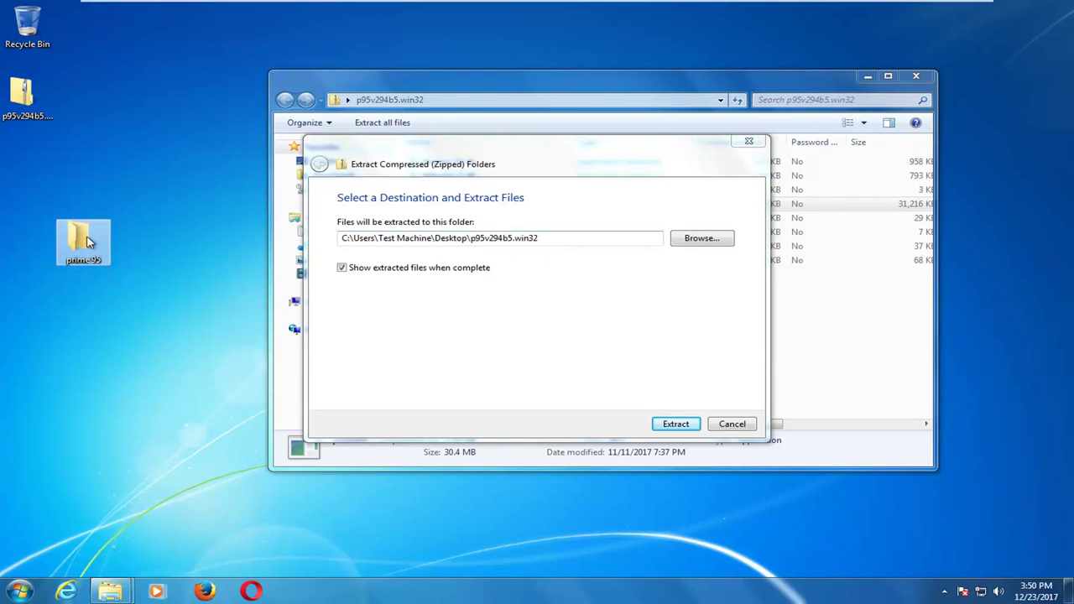
Set the prime 95 folder as the extraction destination and extract the files.
{"action": "left_click", "coordinate": [717, 243]}
{"action": "left_click", "coordinate": [470, 316]}
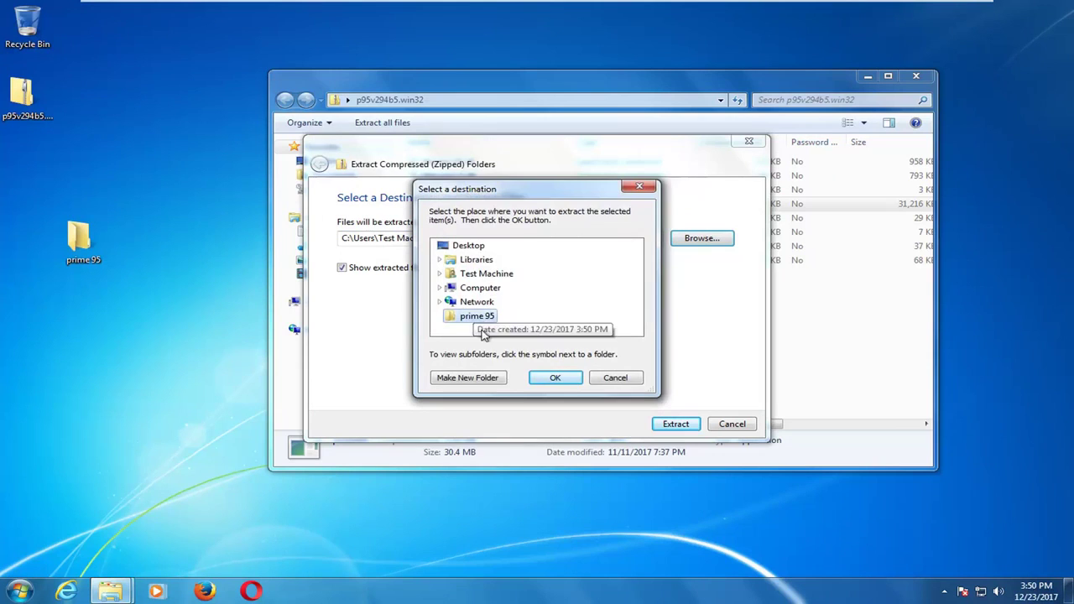
{"action": "left_click", "coordinate": [553, 379]}
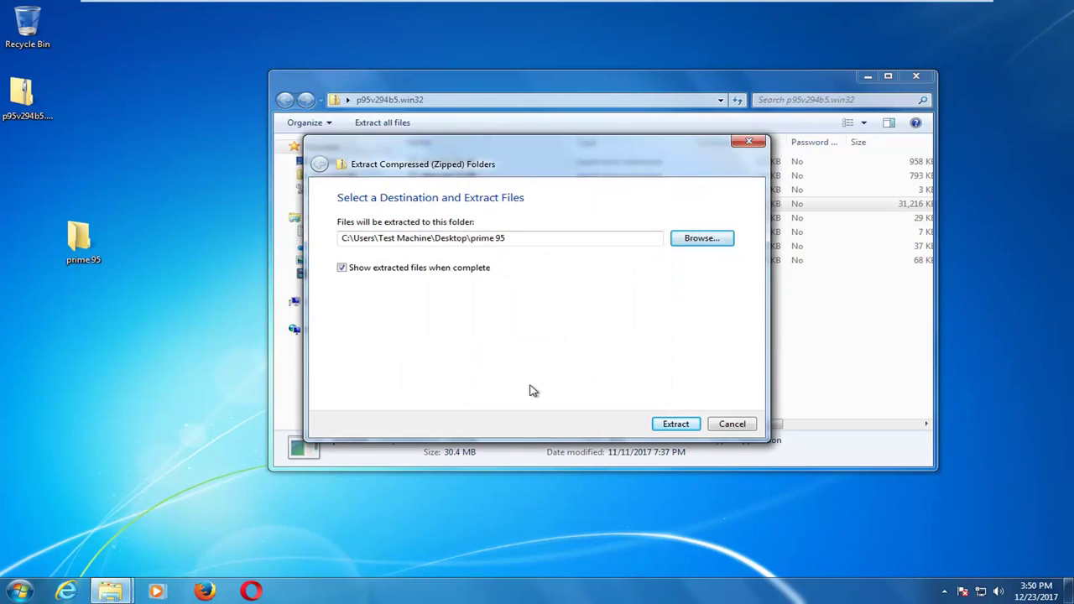
{"action": "left_click", "coordinate": [668, 428]}
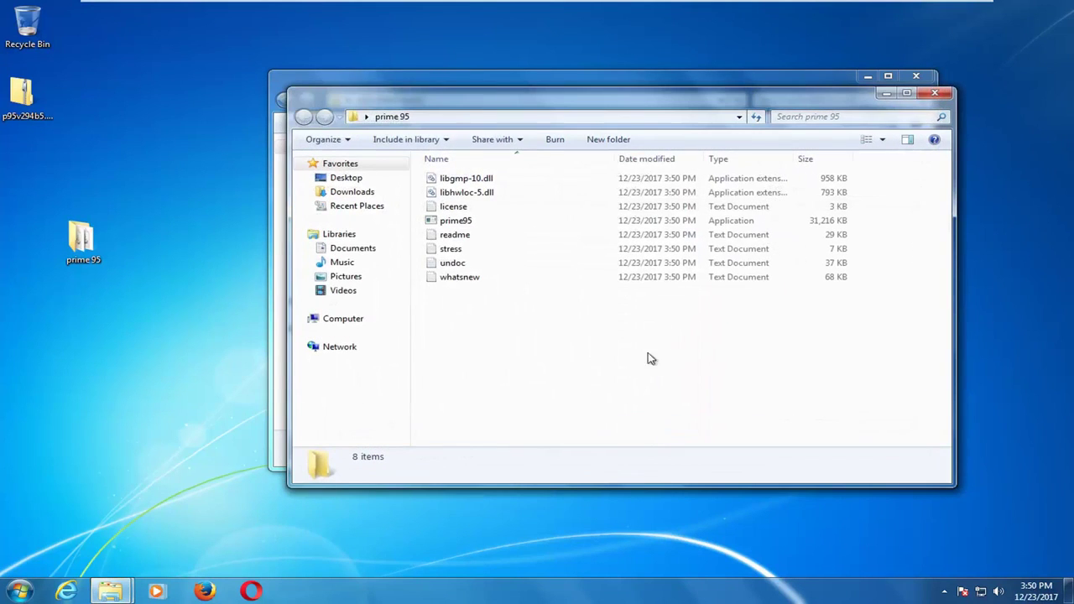
Close the zip window and run prime95 from the prime 95 folder, allowing the security warning.
{"action": "left_click", "coordinate": [916, 75]}
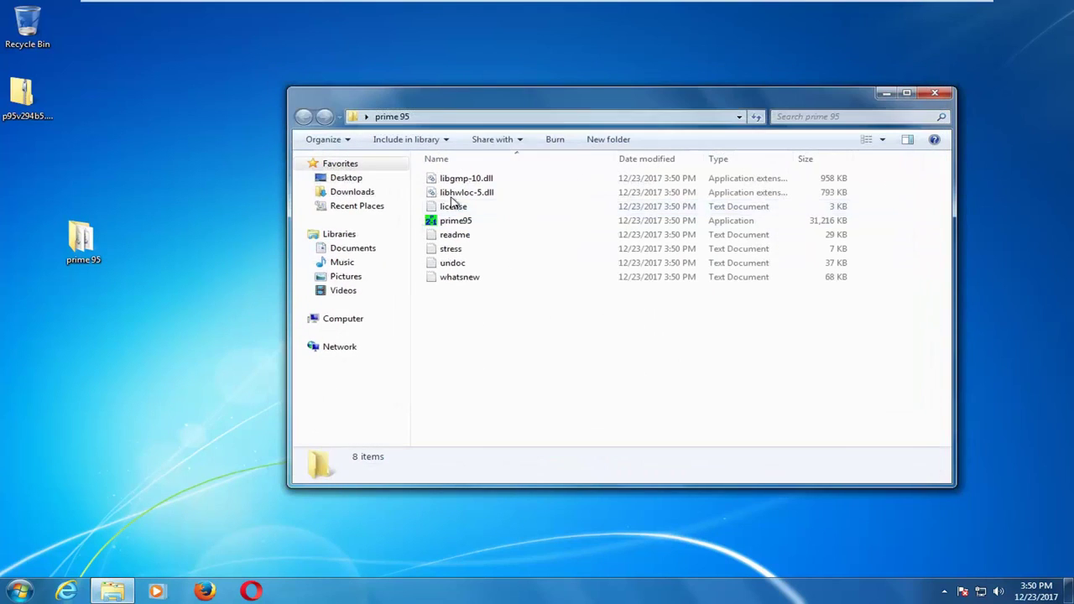
{"action": "left_click_drag", "start_coordinate": [532, 104], "coordinate": [506, 74]}
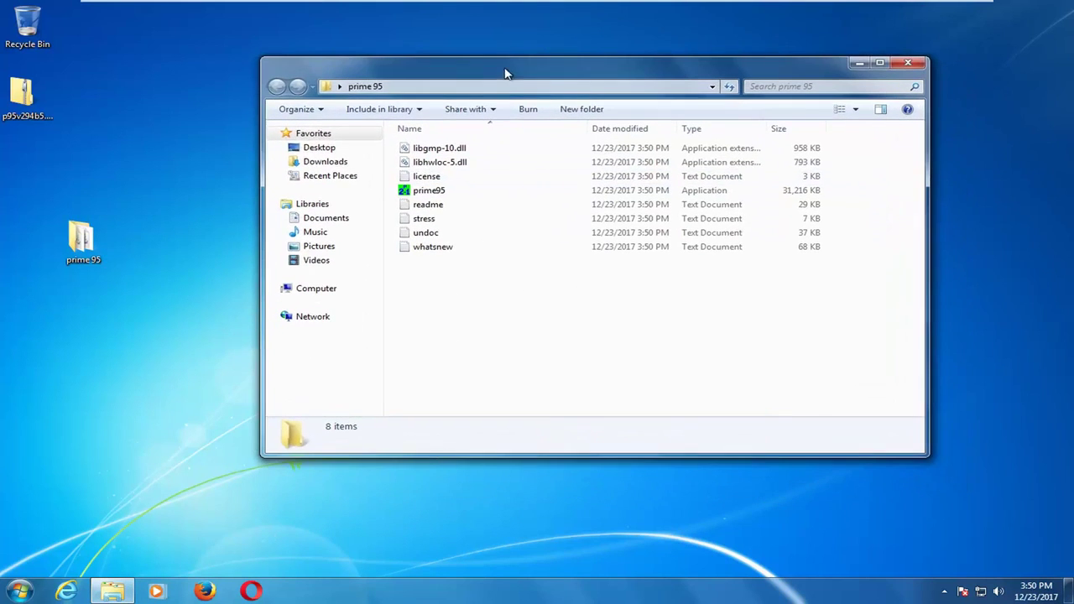
{"action": "left_click", "coordinate": [425, 195]}
{"action": "double_click", "coordinate": [425, 194]}
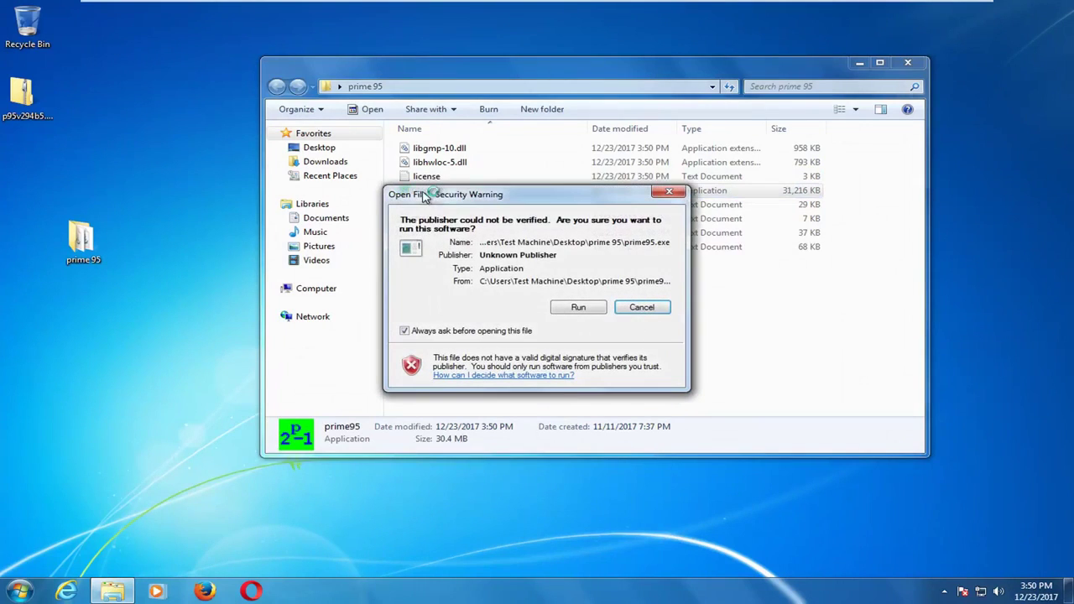
{"action": "left_click", "coordinate": [576, 309]}
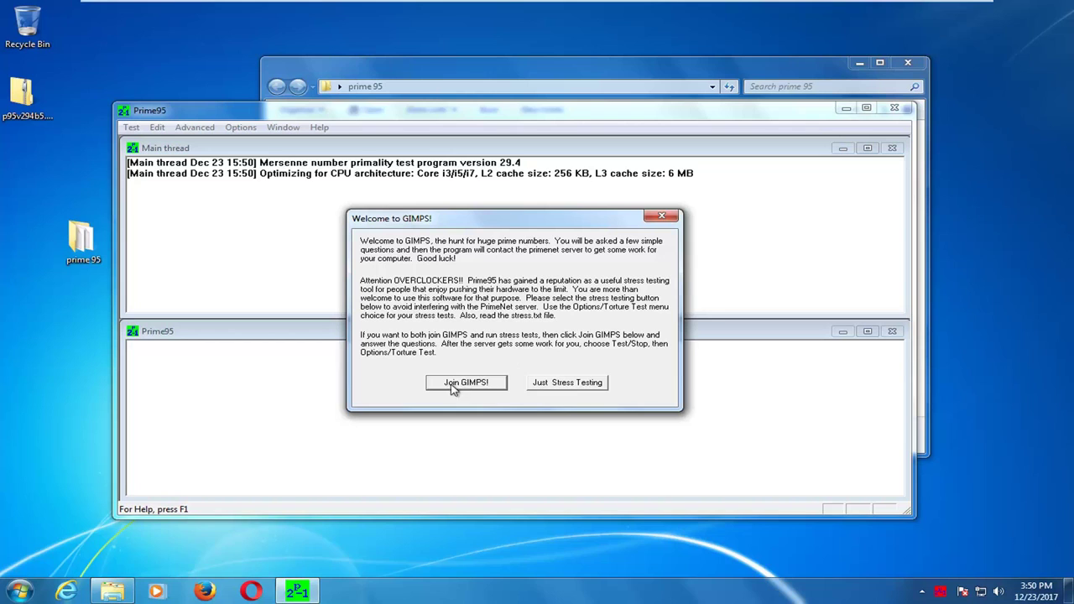
Choose Just Stress Testing, then select the Small FFTs torture test option.
{"action": "left_click", "coordinate": [575, 391]}
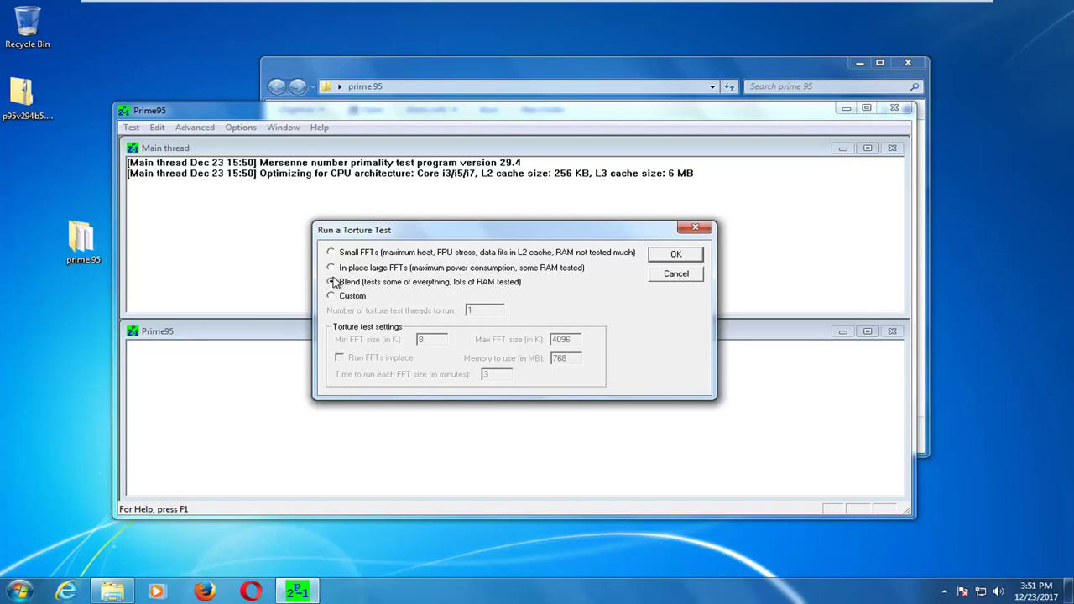
{"action": "left_click", "coordinate": [334, 254]}
Confirm the Run a Torture Test dialog with OK to launch the Small FFTs worker.
{"action": "left_click", "coordinate": [667, 260]}
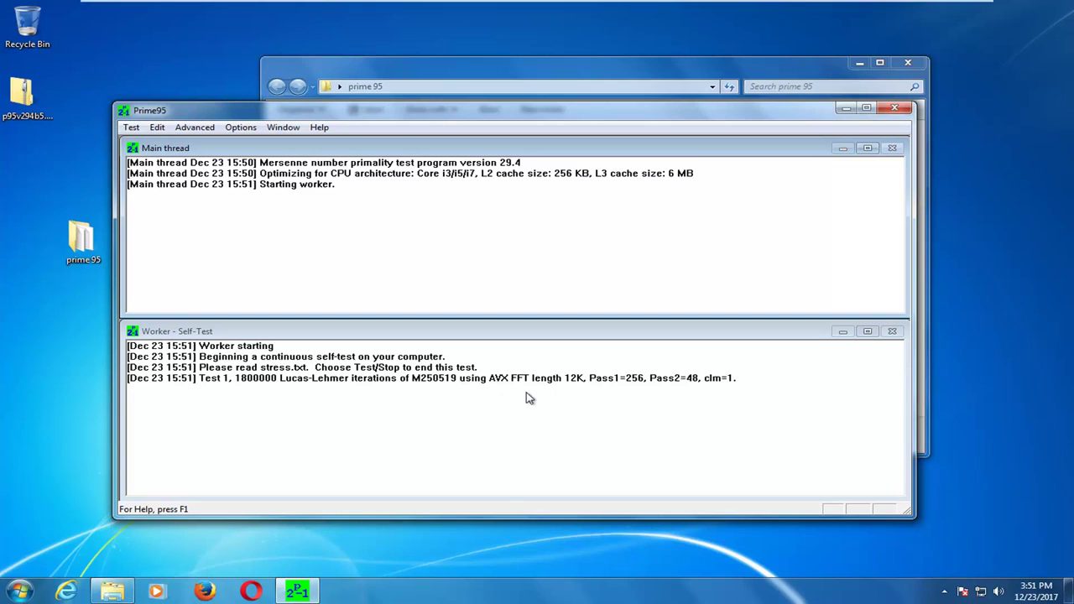
Exit Prime95 using its window close button.
{"action": "left_click", "coordinate": [895, 108]}
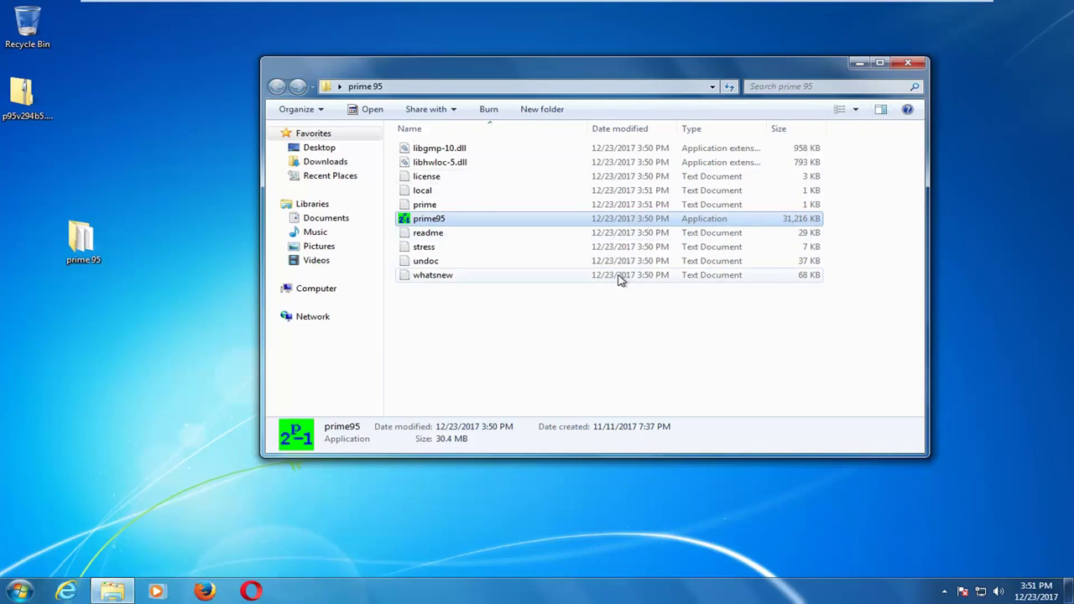